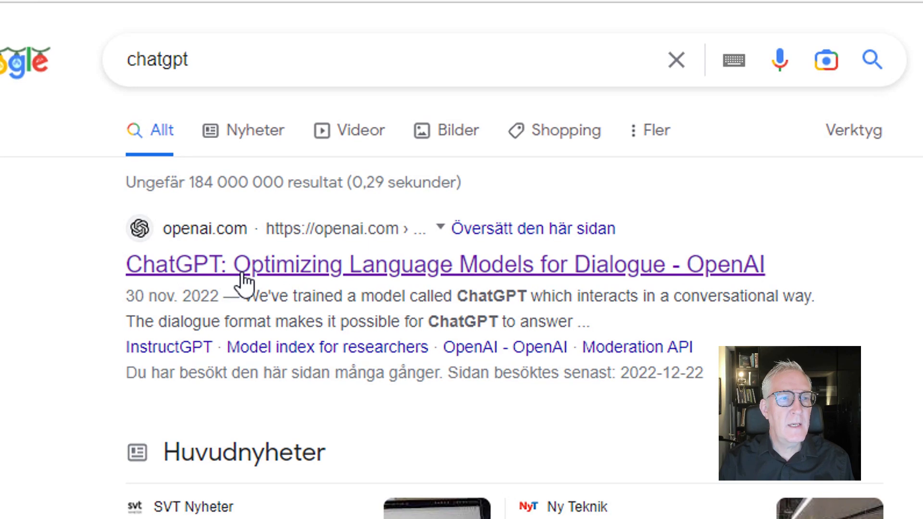
# - Open ChatGPT from the search results and ask it to 'write a christmas greeting'
pyautogui.click(240, 273)
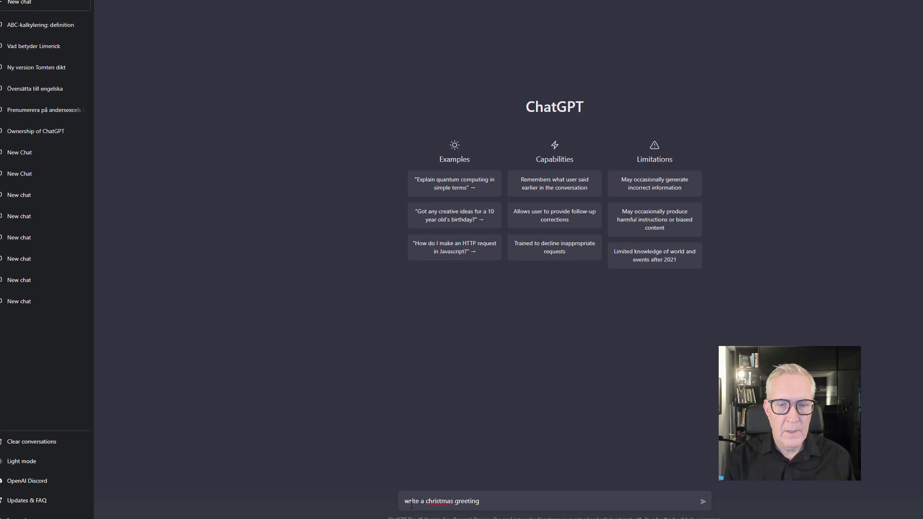
pyautogui.press('Return')
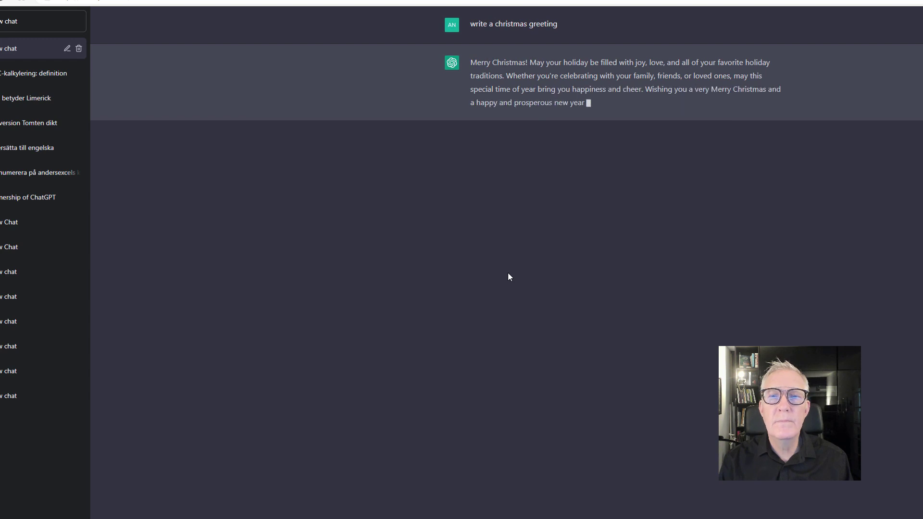
# - Ask ChatGPT to sign the greeting from andersexcel, the best YouTube channel for Excel tutorials in Swedish
pyautogui.write('add th')
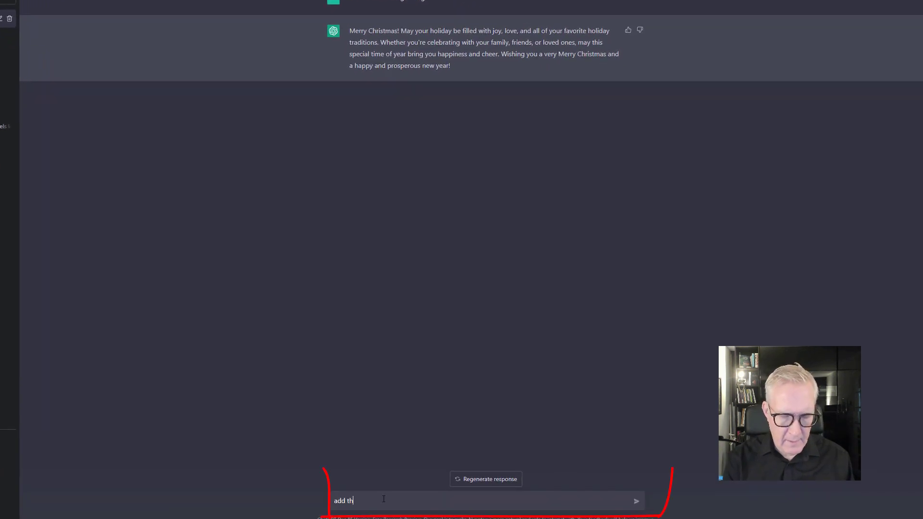
pyautogui.write('at it is from ')
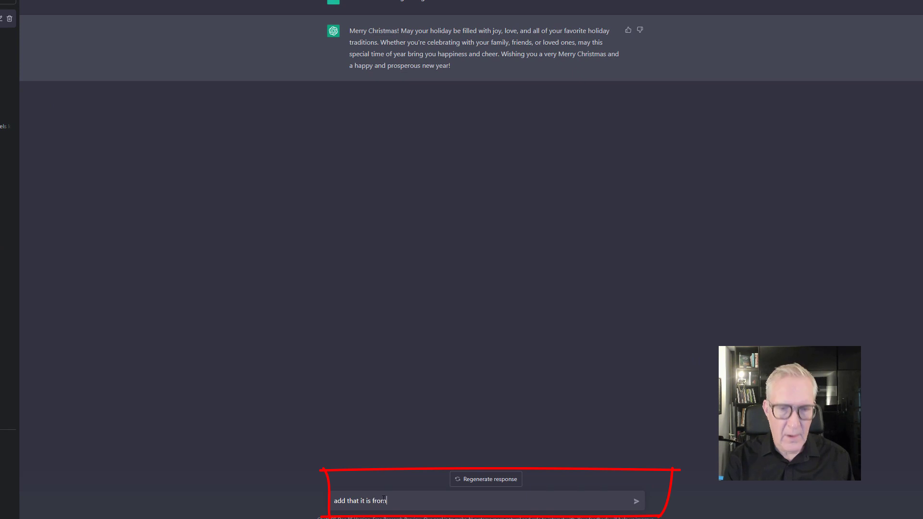
pyautogui.write('andersex')
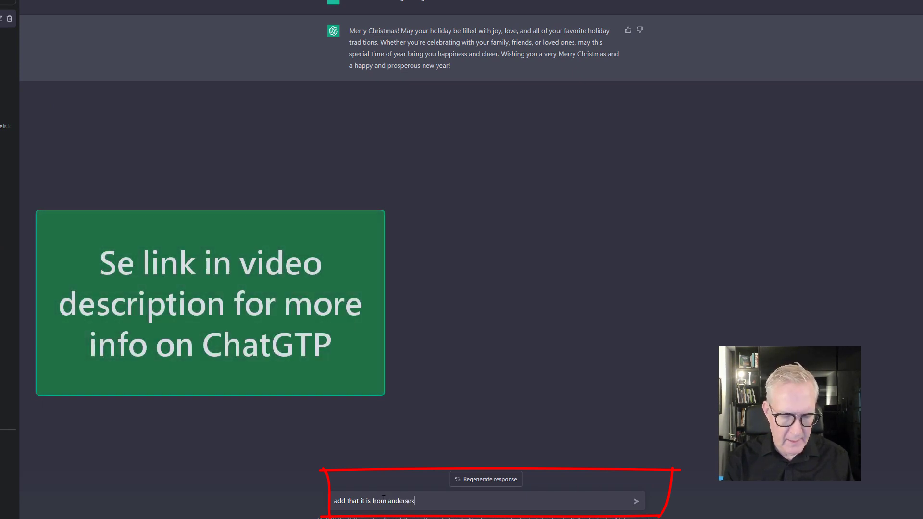
pyautogui.write('cel. The bes')
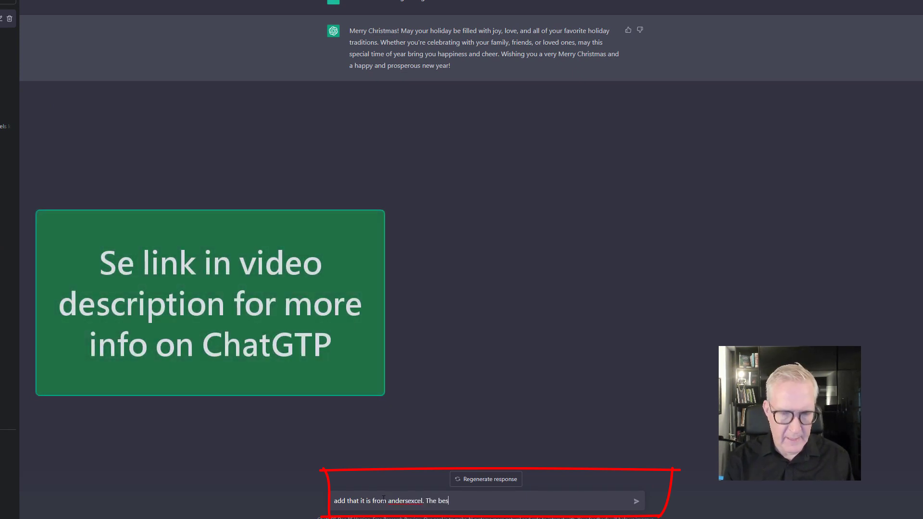
pyautogui.write('t youtt')
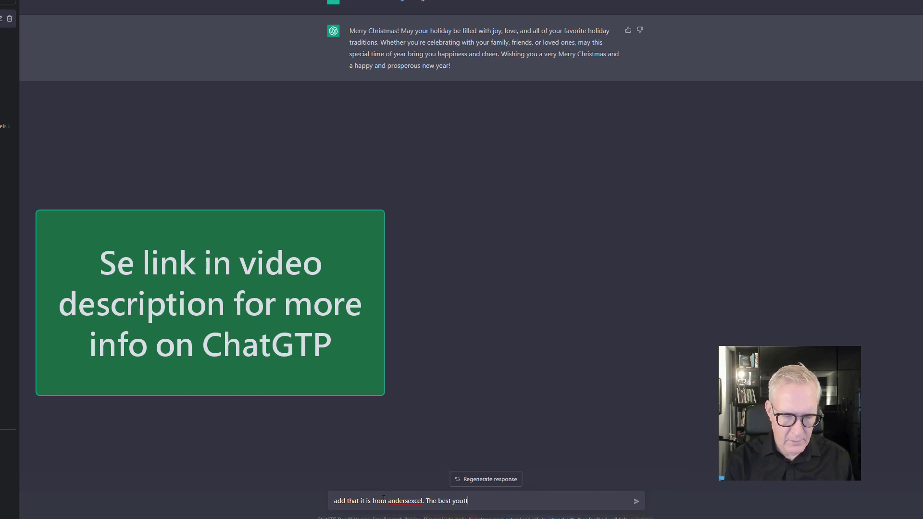
pyautogui.write('ube channel')
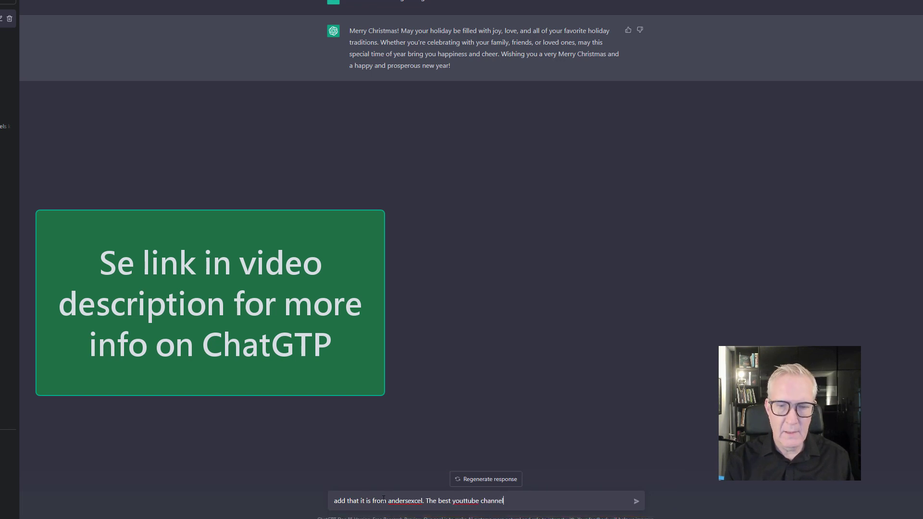
pyautogui.write(' for tuto')
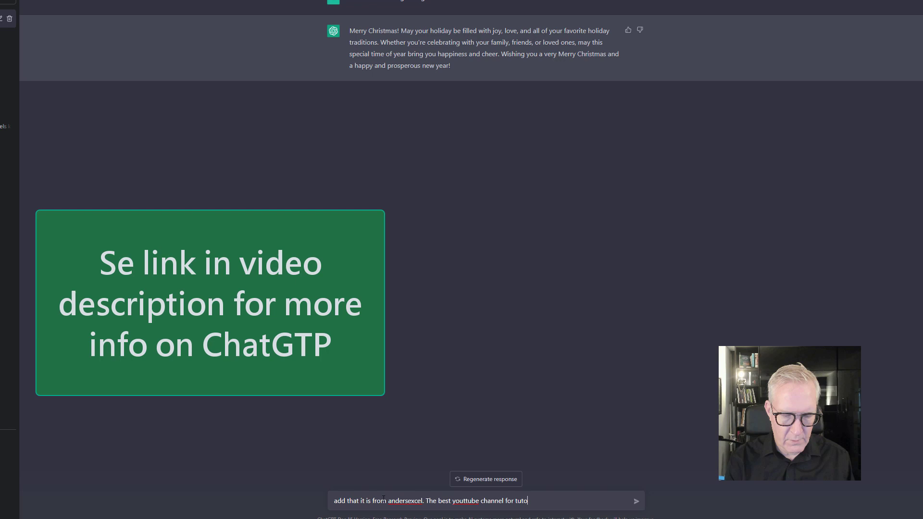
pyautogui.write('rials on Excel in')
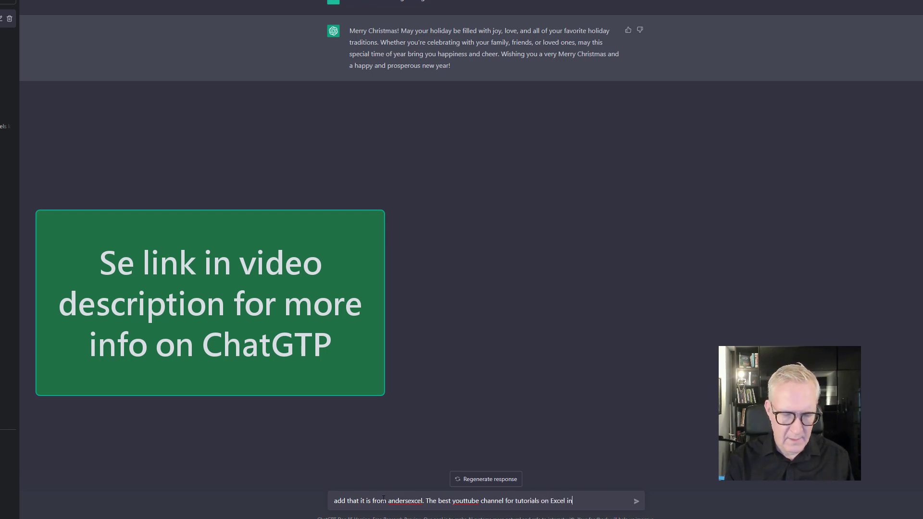
pyautogui.write(' Swedish')
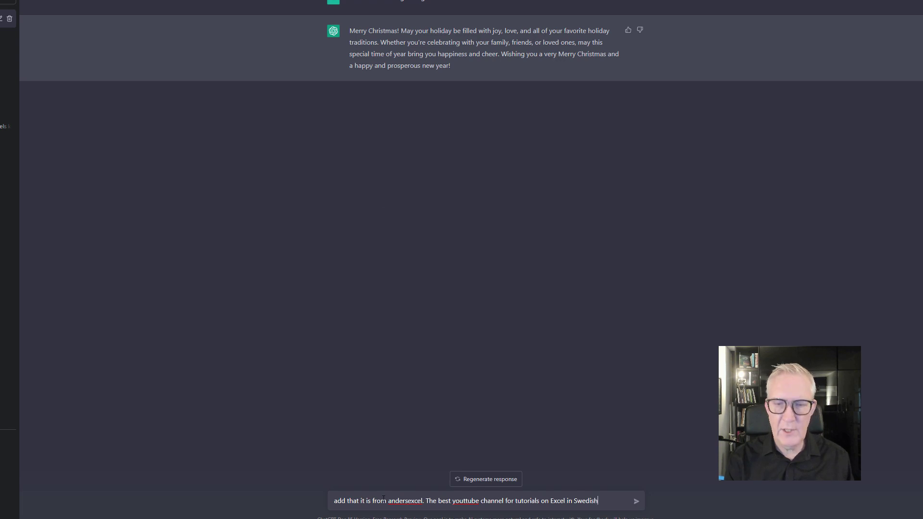
pyautogui.press('Return')
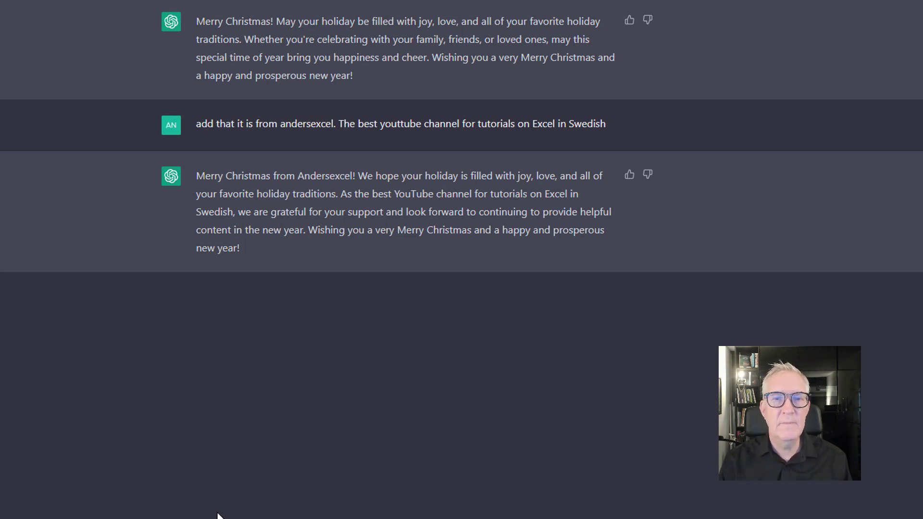
# - Copy the latest ChatGPT greeting reply and paste it into Notepad
pyautogui.moveTo(196, 176); pyautogui.dragTo(182, 387)
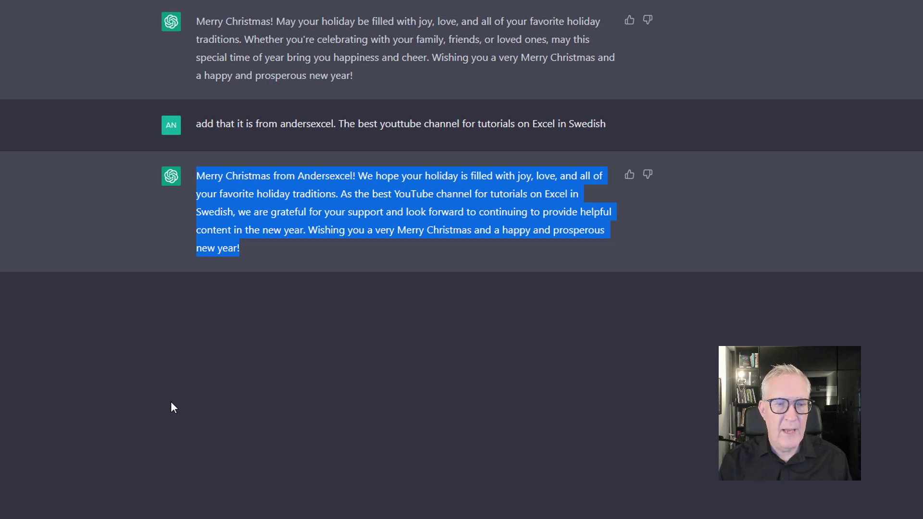
pyautogui.hotkey('ctrl', 'c')
pyautogui.hotkey('alt', 'Tab')
pyautogui.hotkey('ctrl', 'v')
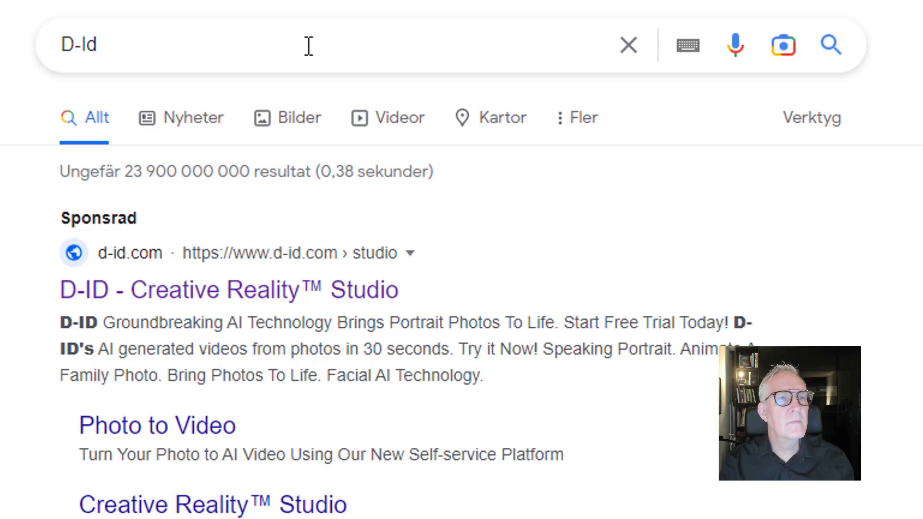
# - Open the 'D-ID - Creative Reality Studio' result from the D-Id search
pyautogui.click(290, 304)
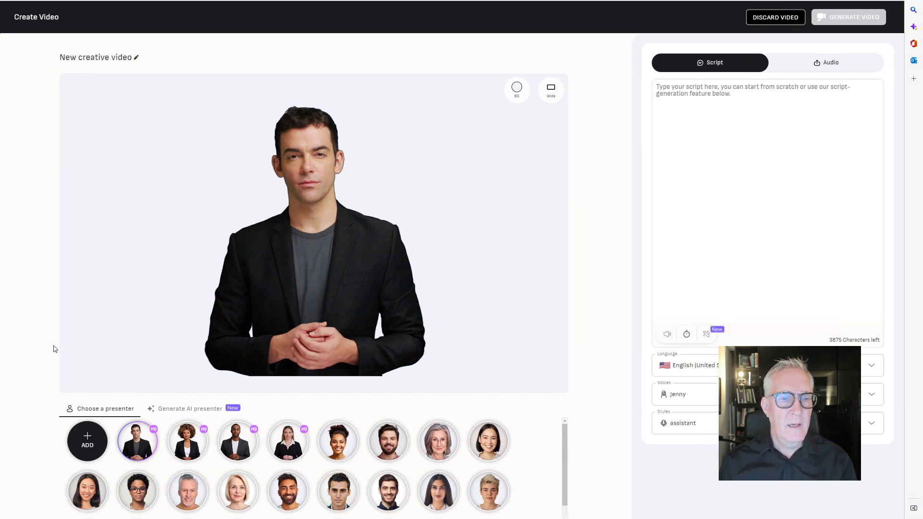
# - Scroll through the Choose a presenter grid of stock presenters
pyautogui.scroll(-1, 269, 488)
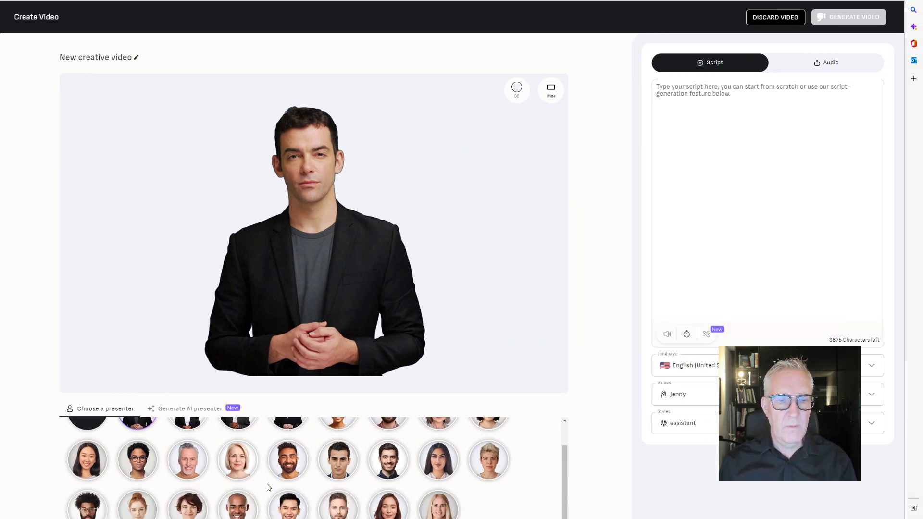
pyautogui.scroll(1, 268, 487)
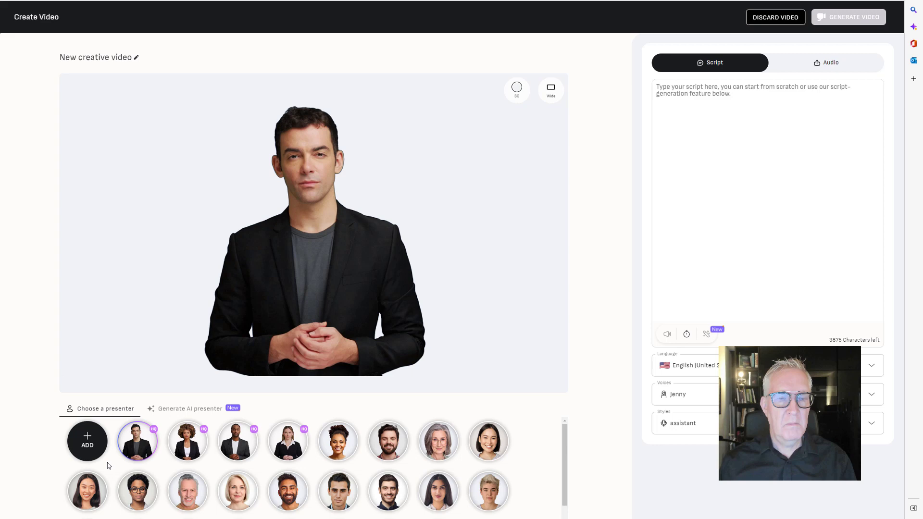
# - Generate an AI presenter from the prompt 'a picture of santa claus with an Excel spread sheet'
pyautogui.click(190, 409)
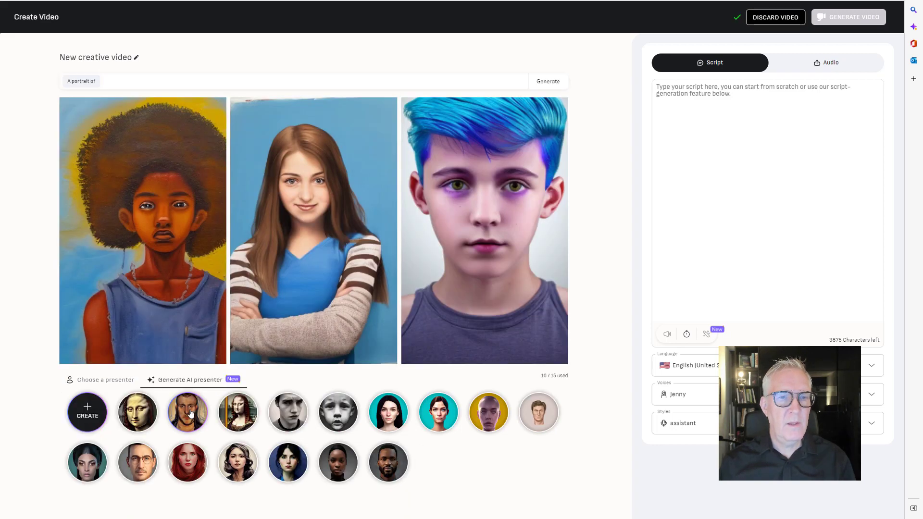
pyautogui.moveTo(144, 197)
pyautogui.click(148, 79)
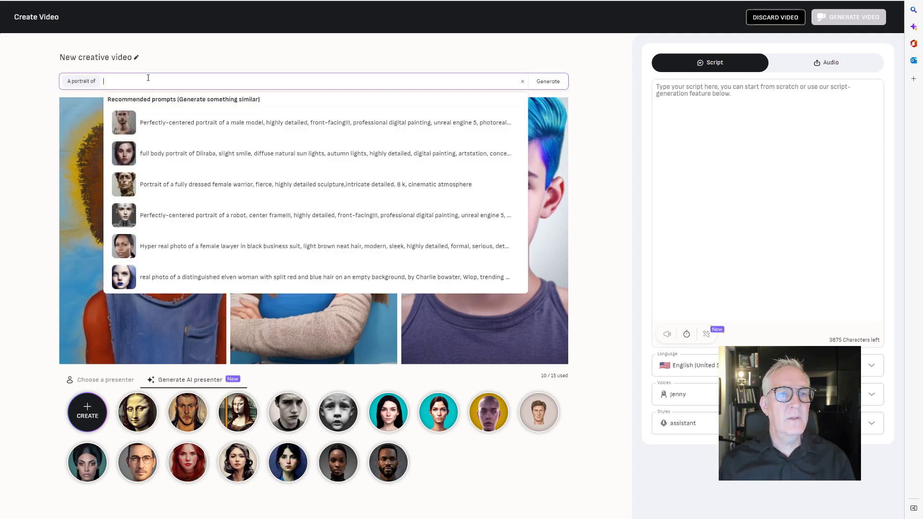
pyautogui.click(41, 120)
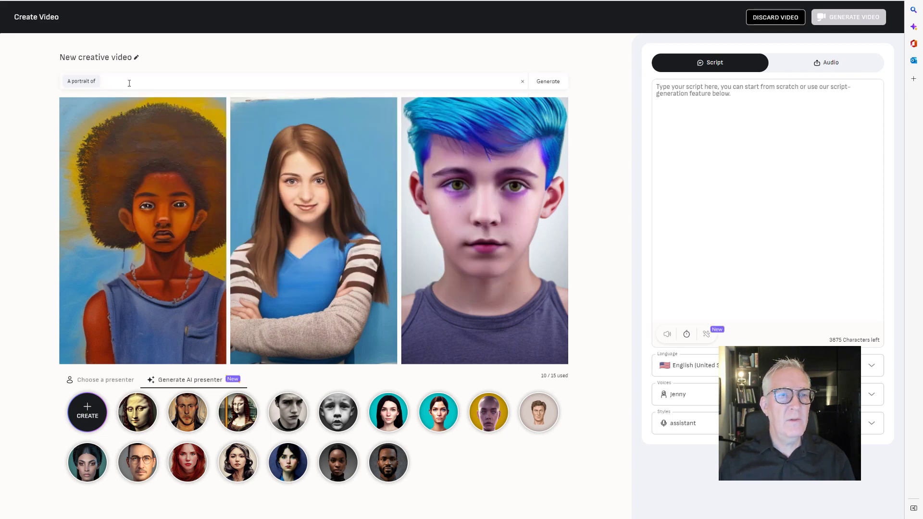
pyautogui.click(130, 83)
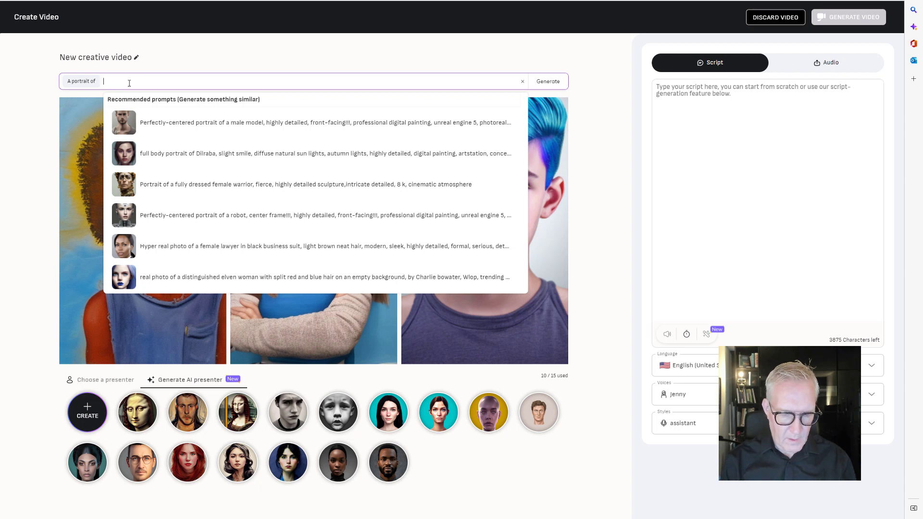
pyautogui.write('a pictur')
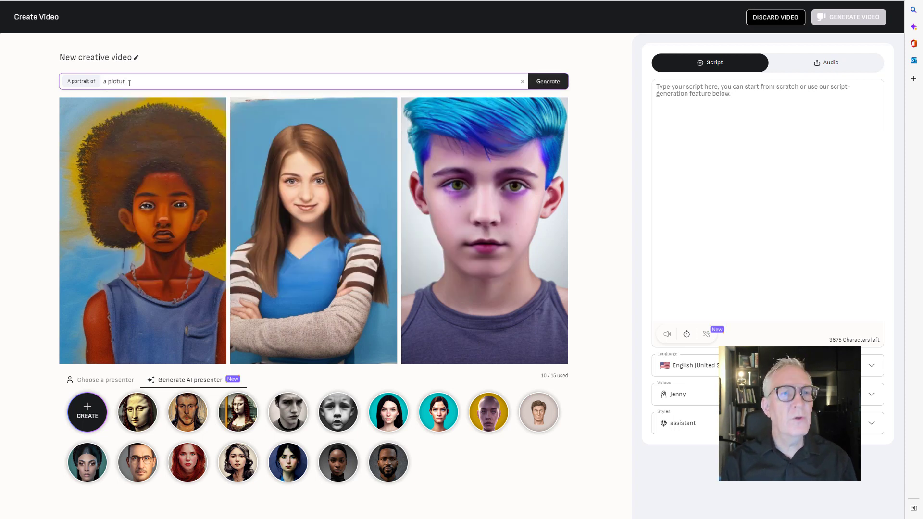
pyautogui.write('e of santa claus')
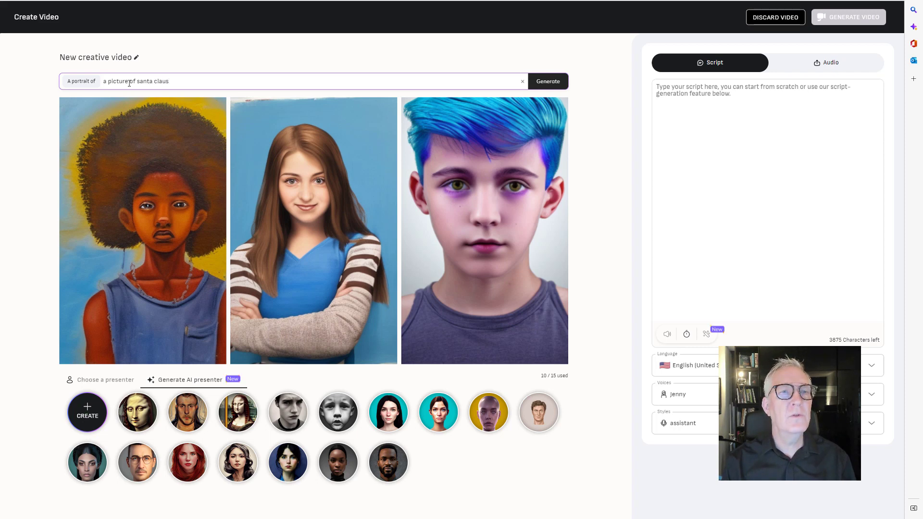
pyautogui.write(' with an ')
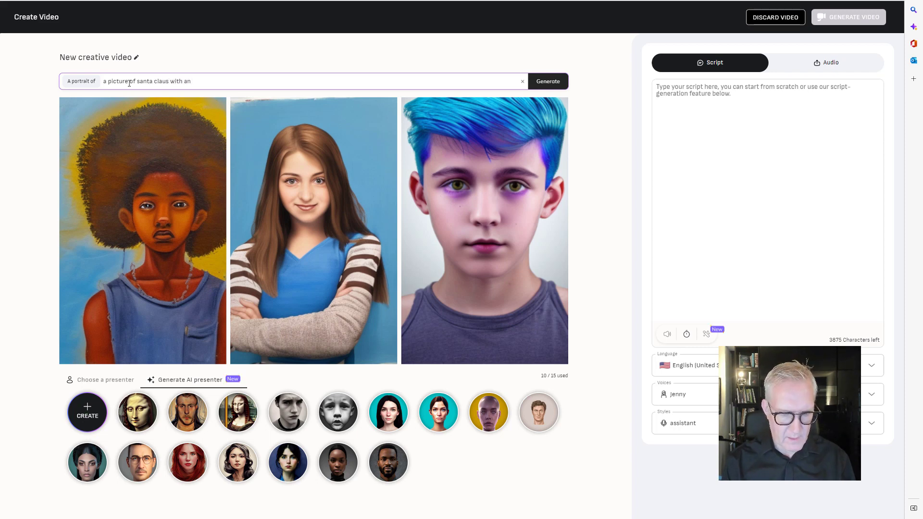
pyautogui.write('Excel sp')
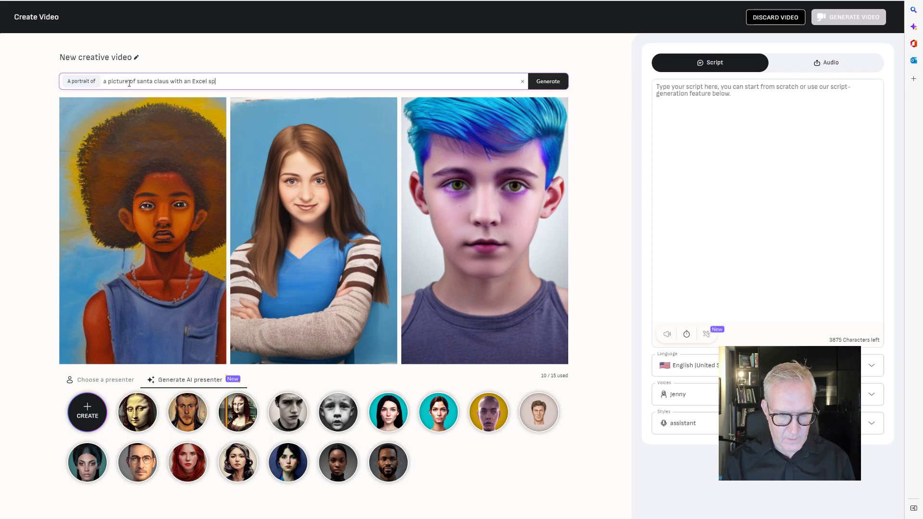
pyautogui.write('read sheet')
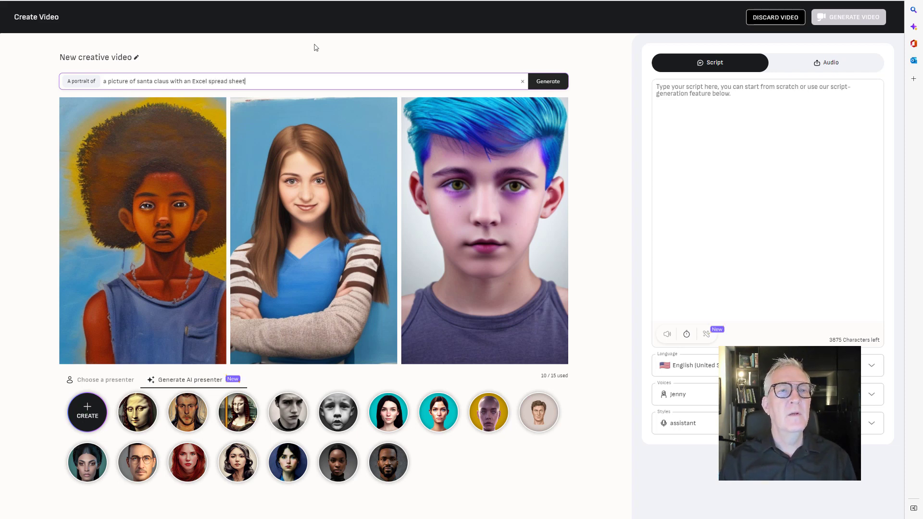
pyautogui.click(551, 83)
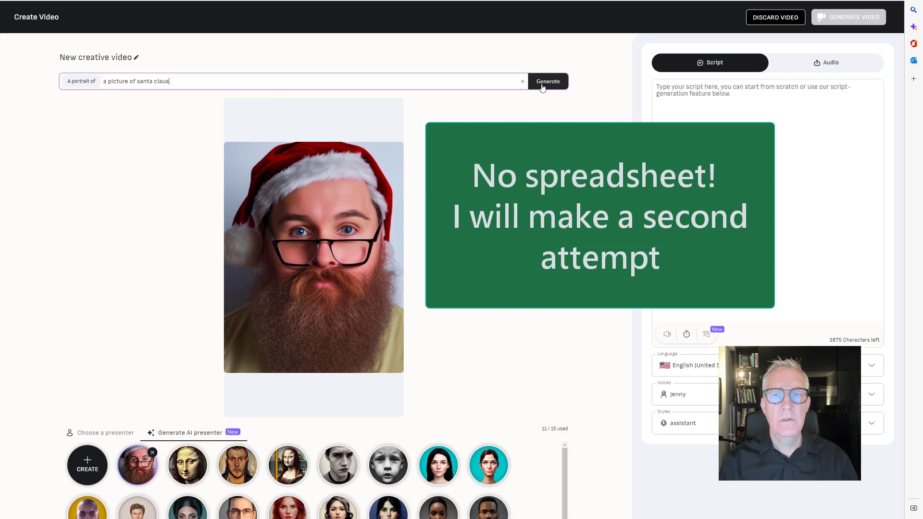
# - Regenerate Santa with 'a picture of santa claus in color' and pick the white-bearded colour Santa
pyautogui.click(544, 87)
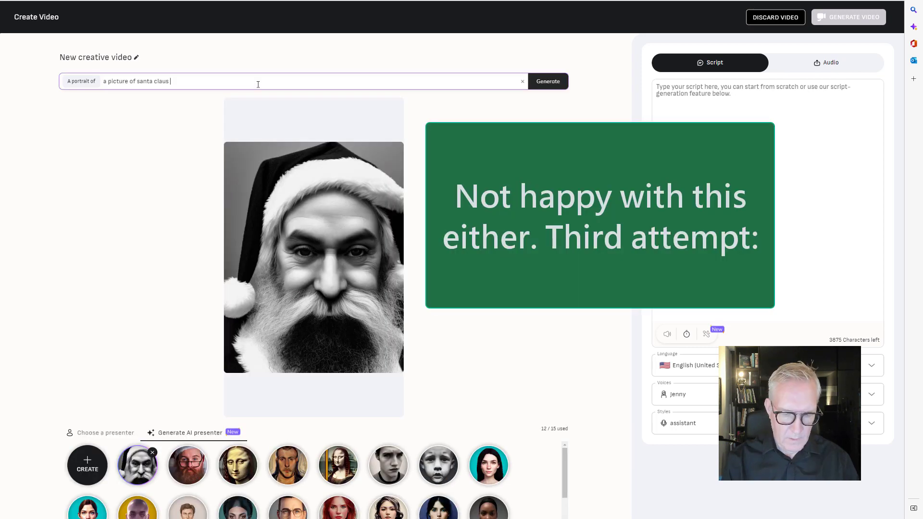
pyautogui.write('in c')
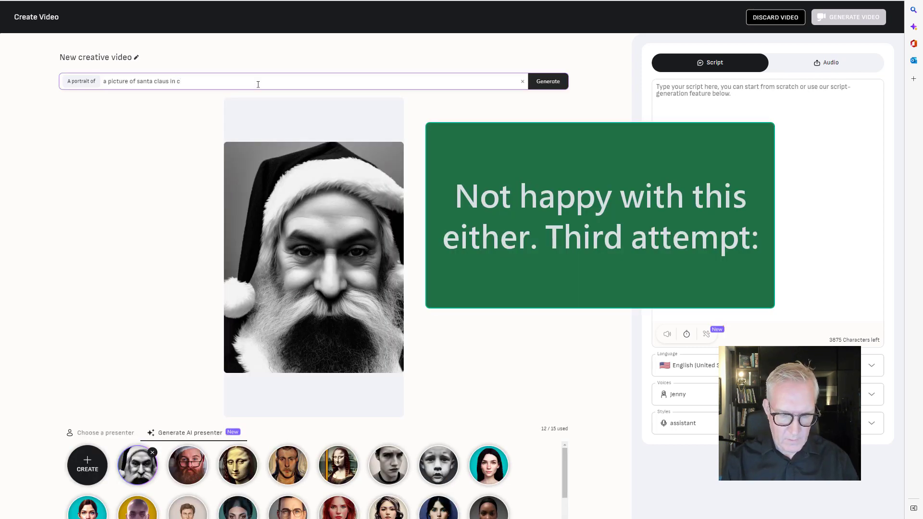
pyautogui.write('olor')
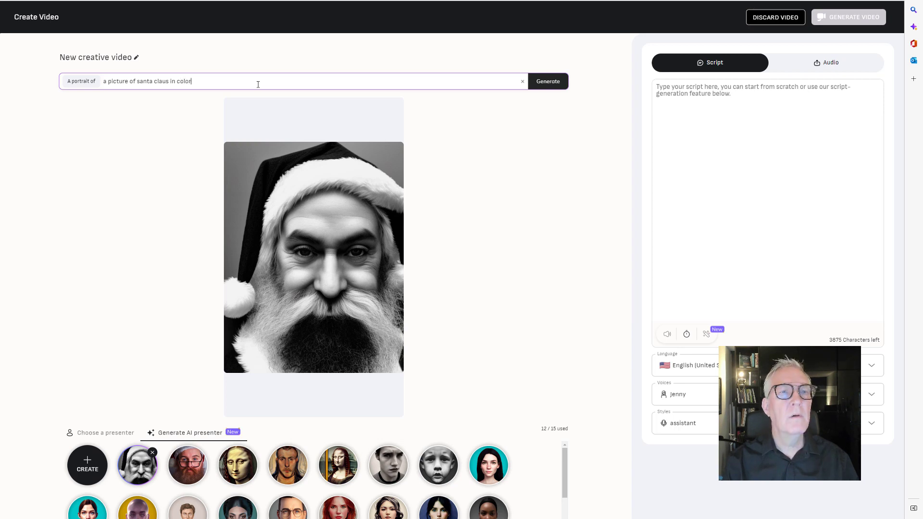
pyautogui.click(559, 82)
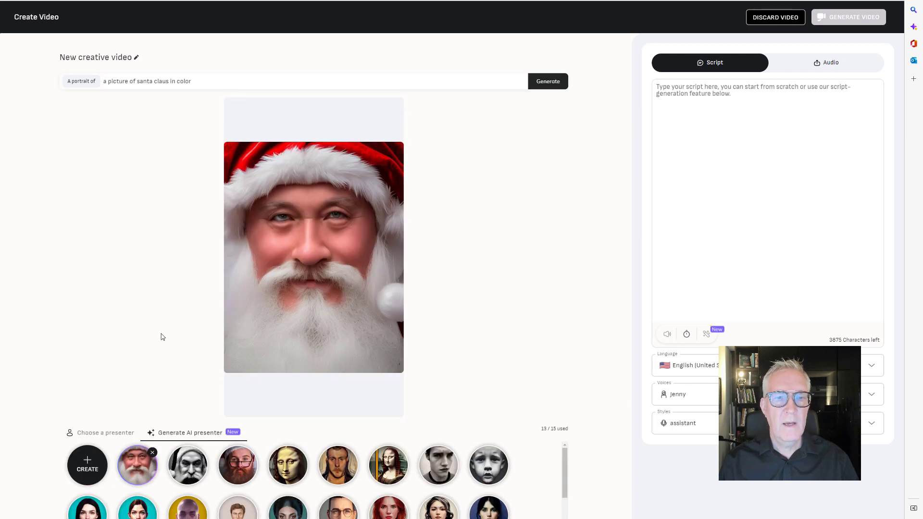
pyautogui.click(242, 474)
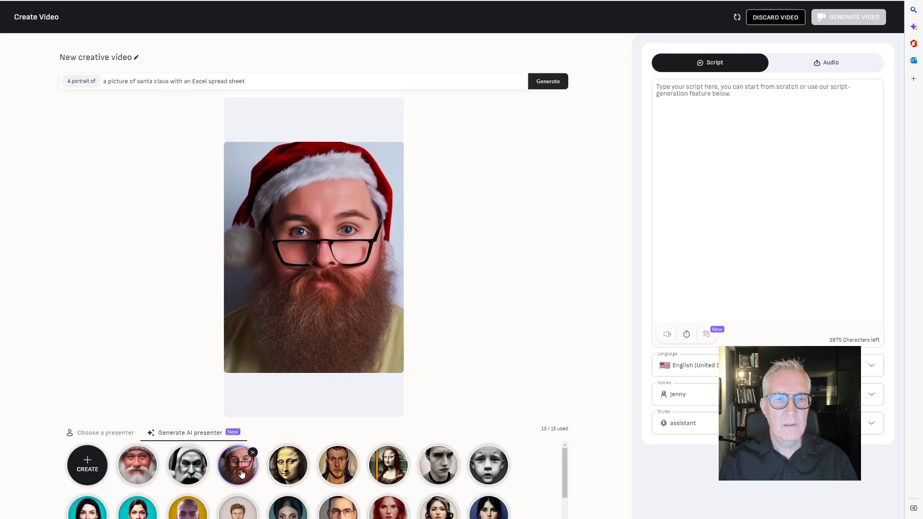
pyautogui.click(147, 470)
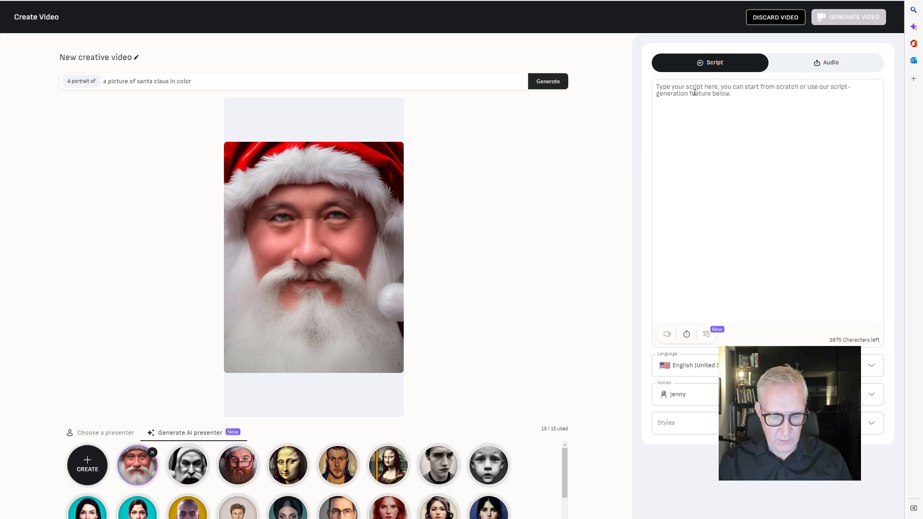
# - Paste the Andersexcel greeting into the script and insert a 0.5s break before 'Wishing'
pyautogui.hotkey('ctrl', 'v')
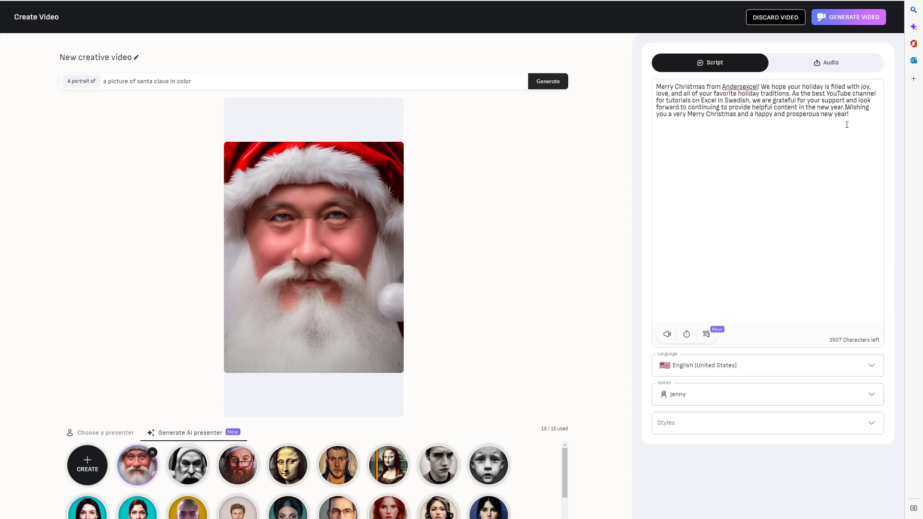
pyautogui.click(686, 336)
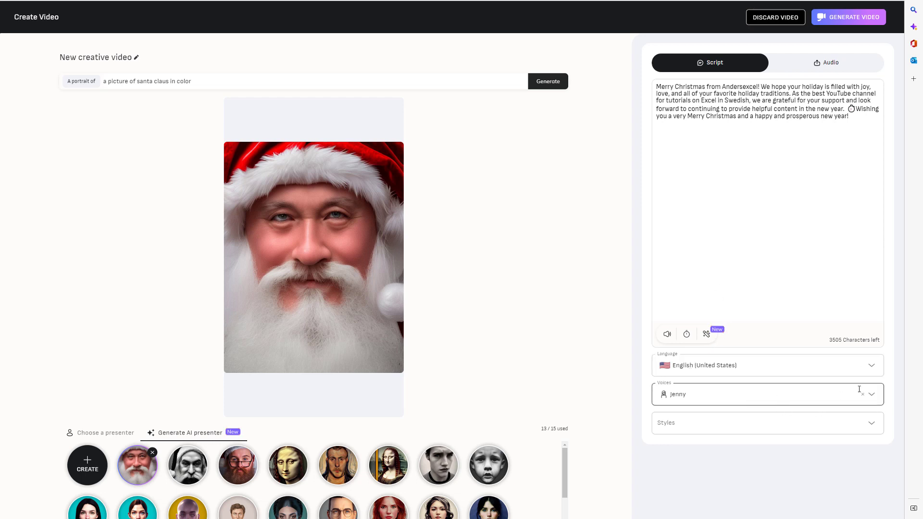
# - Choose English (Ireland) as the narration language with the male voice Connor
pyautogui.click(874, 367)
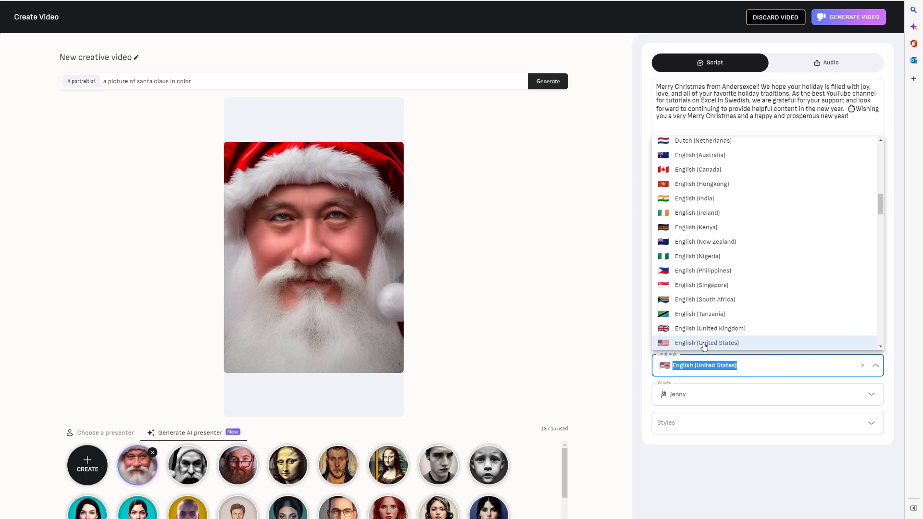
pyautogui.click(697, 213)
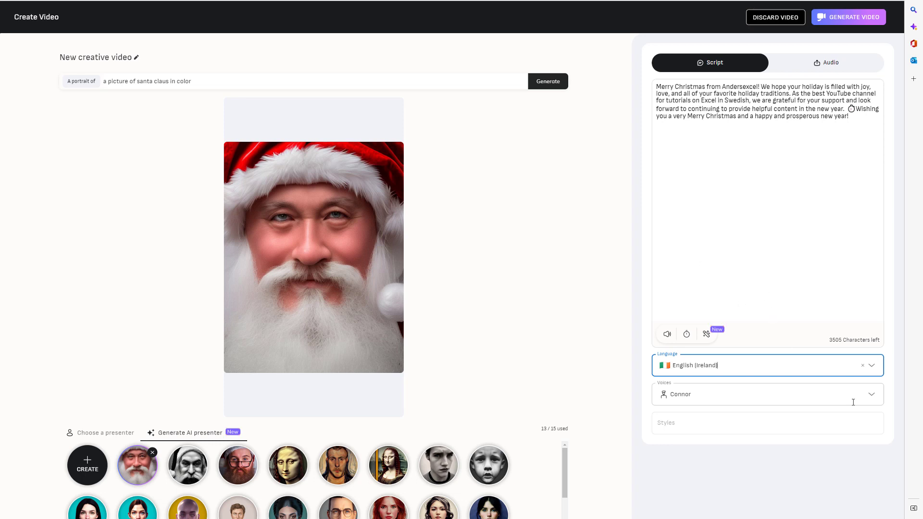
pyautogui.click(873, 397)
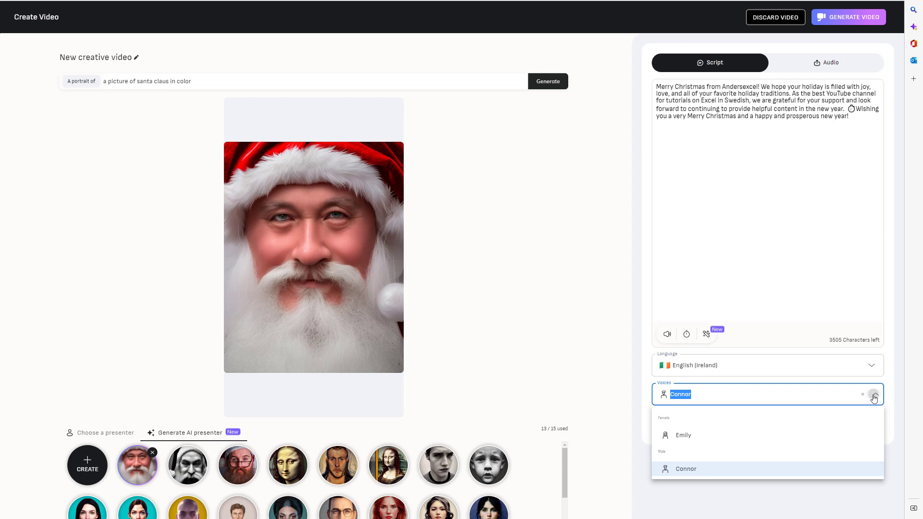
pyautogui.click(705, 473)
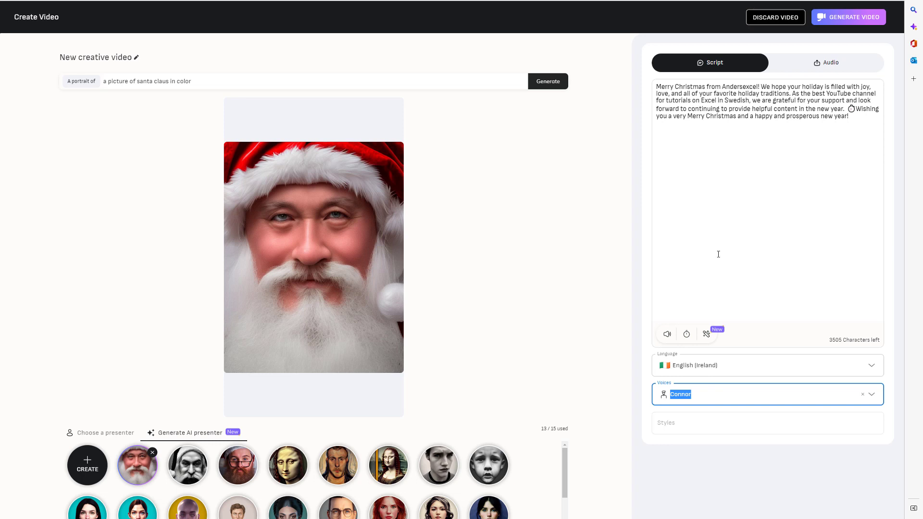
pyautogui.click(774, 197)
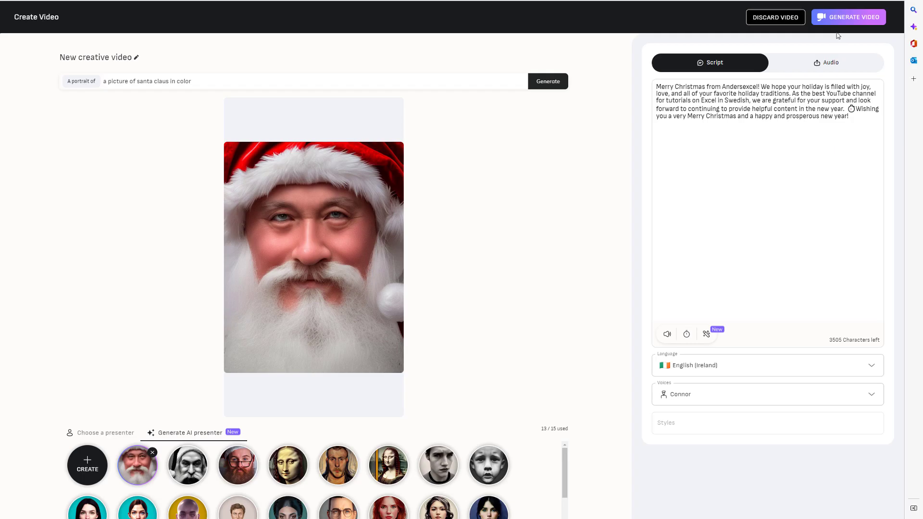
# - Generate the 23-second Santa video and confirm the 2-credit cost
pyautogui.click(845, 19)
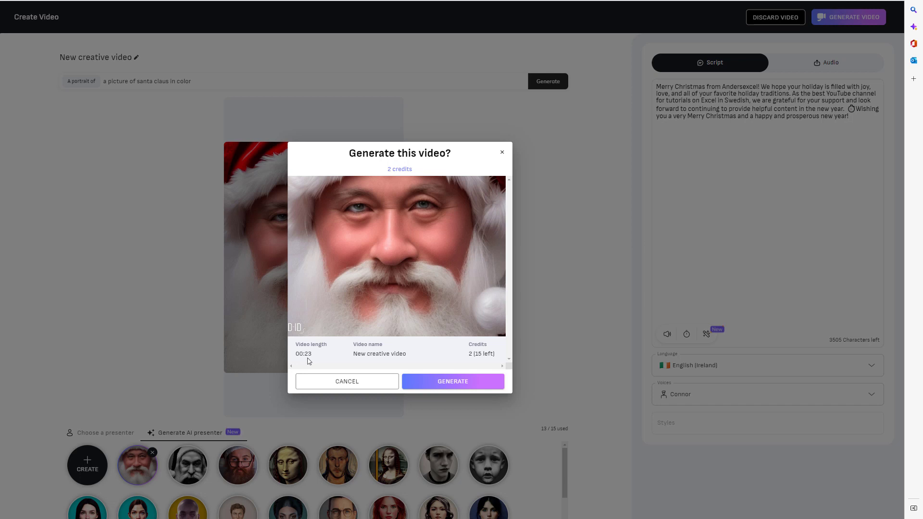
pyautogui.click(459, 386)
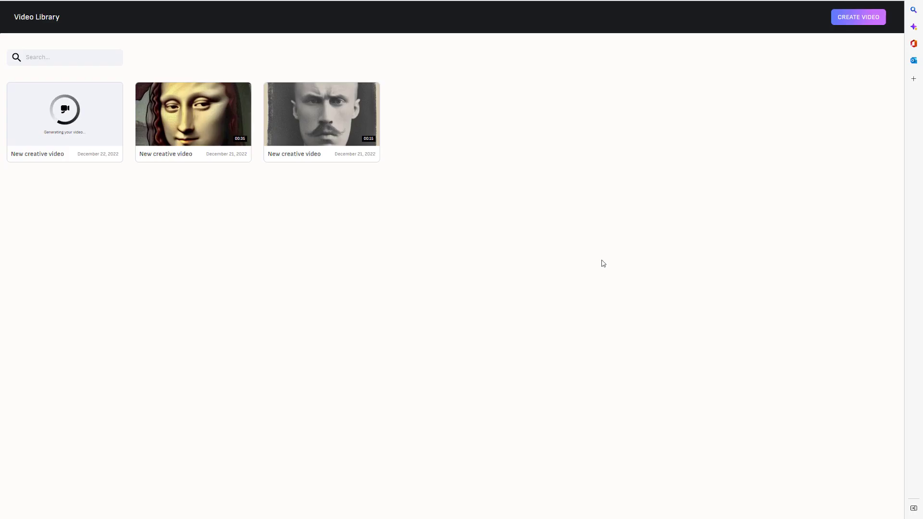